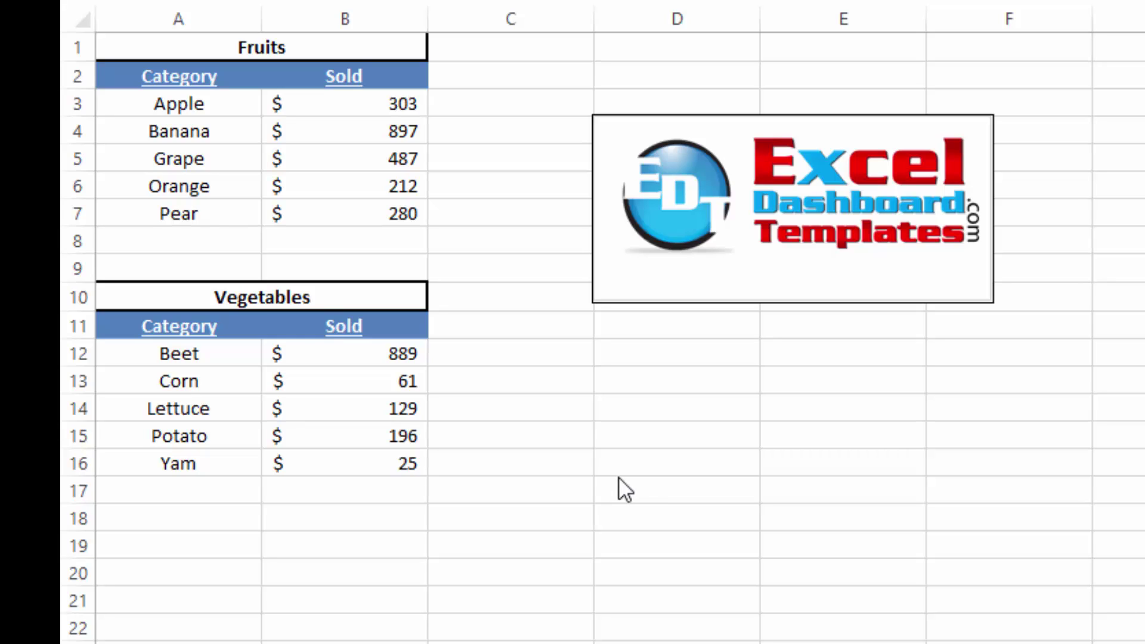
# Step: Step through the February to August 2011 sheets to compare each month's Fruits and Vegetables tables
pyautogui.click(500, 506)
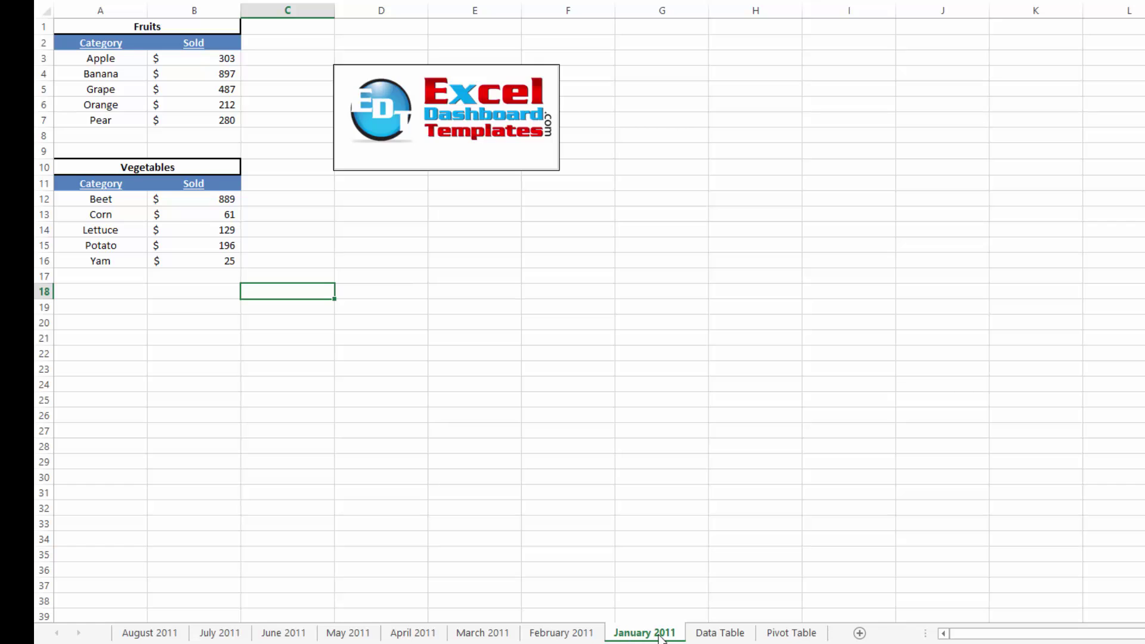
pyautogui.click(561, 633)
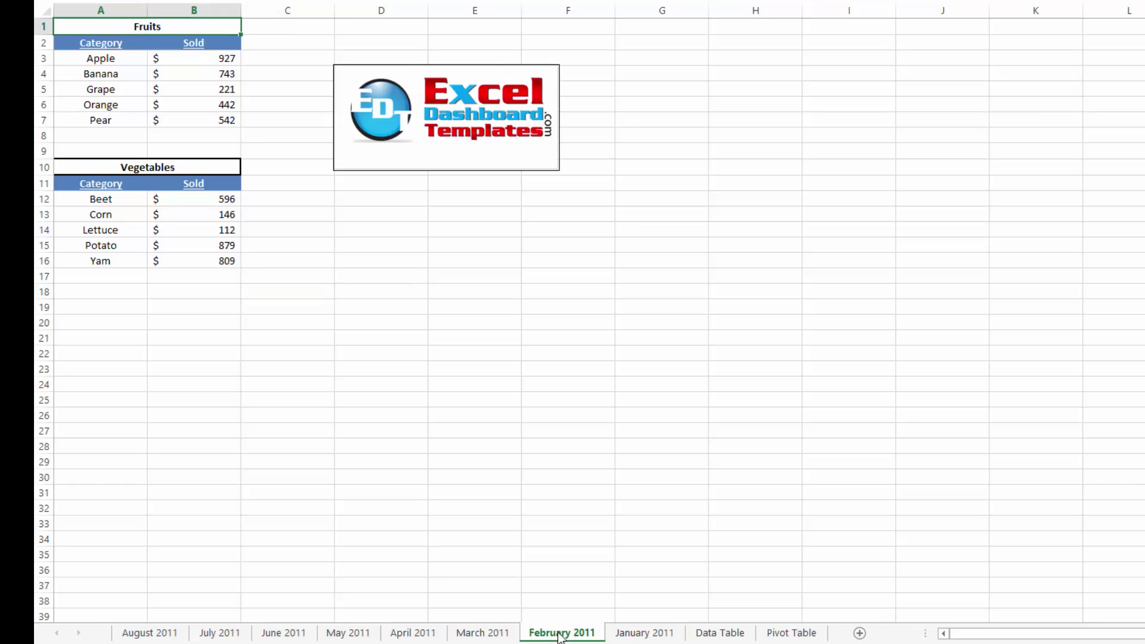
pyautogui.click(481, 633)
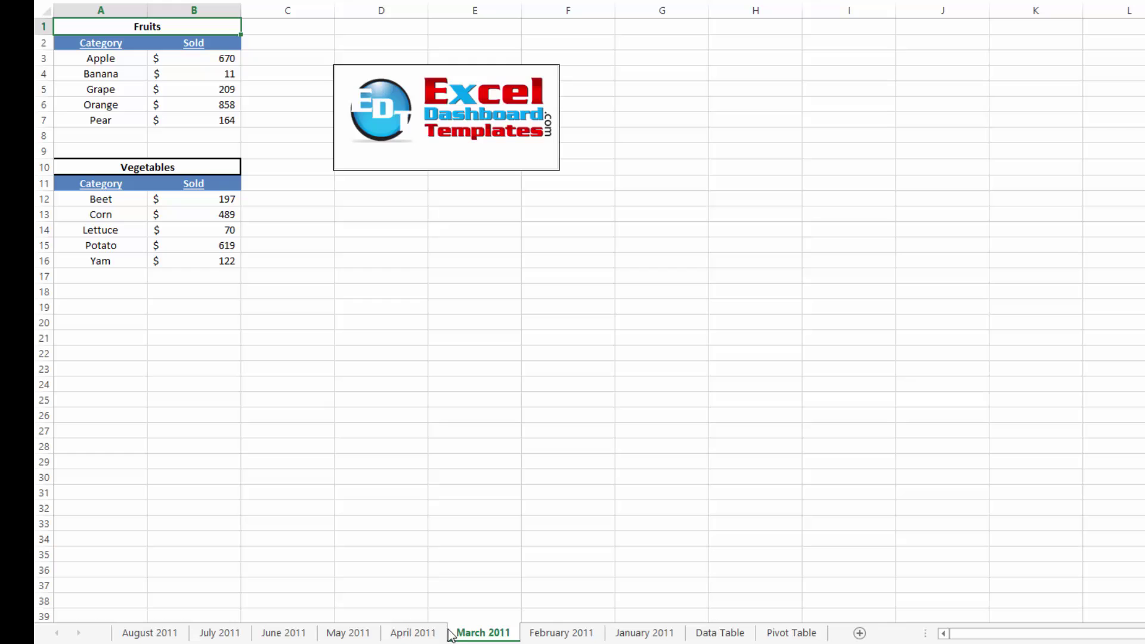
pyautogui.click(420, 633)
pyautogui.click(350, 633)
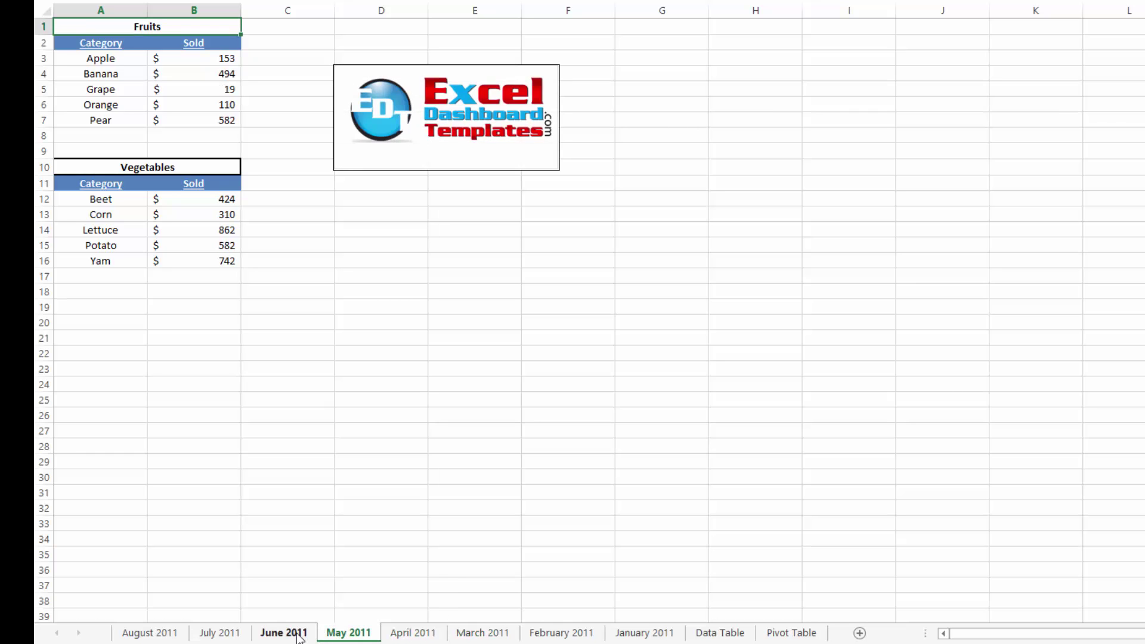
pyautogui.click(283, 633)
pyautogui.click(220, 633)
pyautogui.click(136, 630)
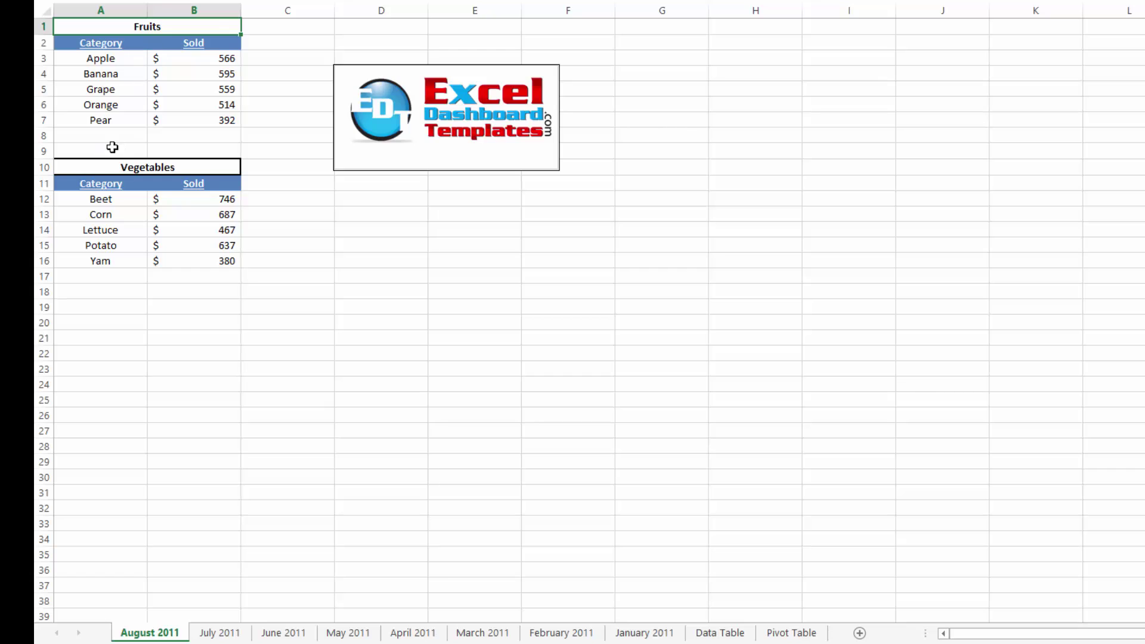
# Step: Highlight the August Vegetables table, then just its names Beet through Yam
pyautogui.moveTo(112, 146); pyautogui.dragTo(189, 290)
pyautogui.click(283, 334)
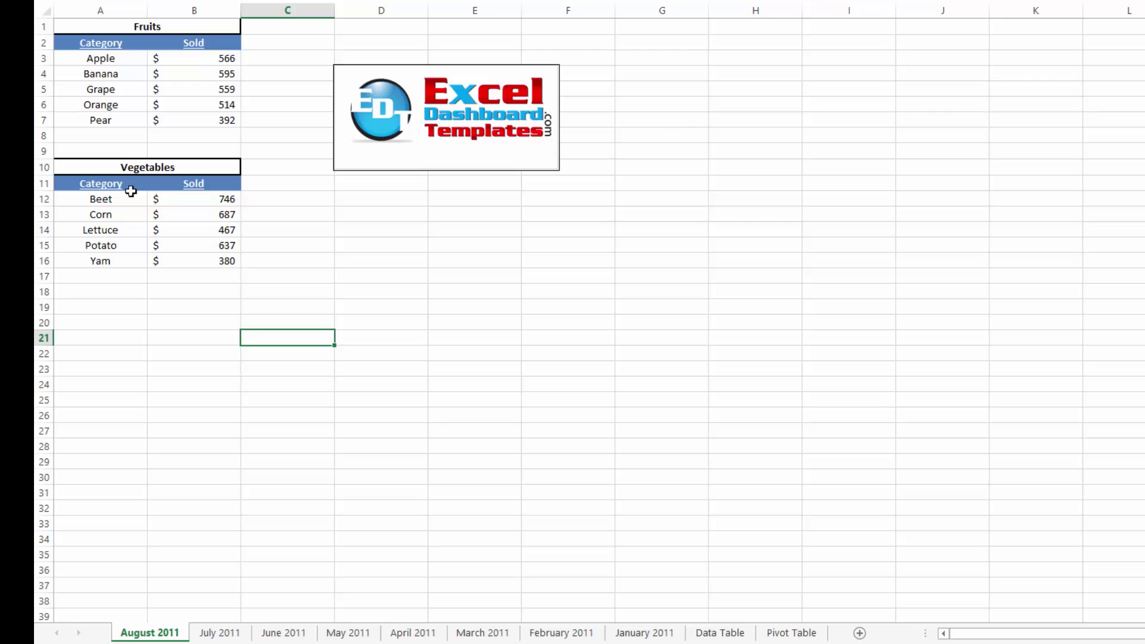
pyautogui.moveTo(115, 199); pyautogui.dragTo(110, 262)
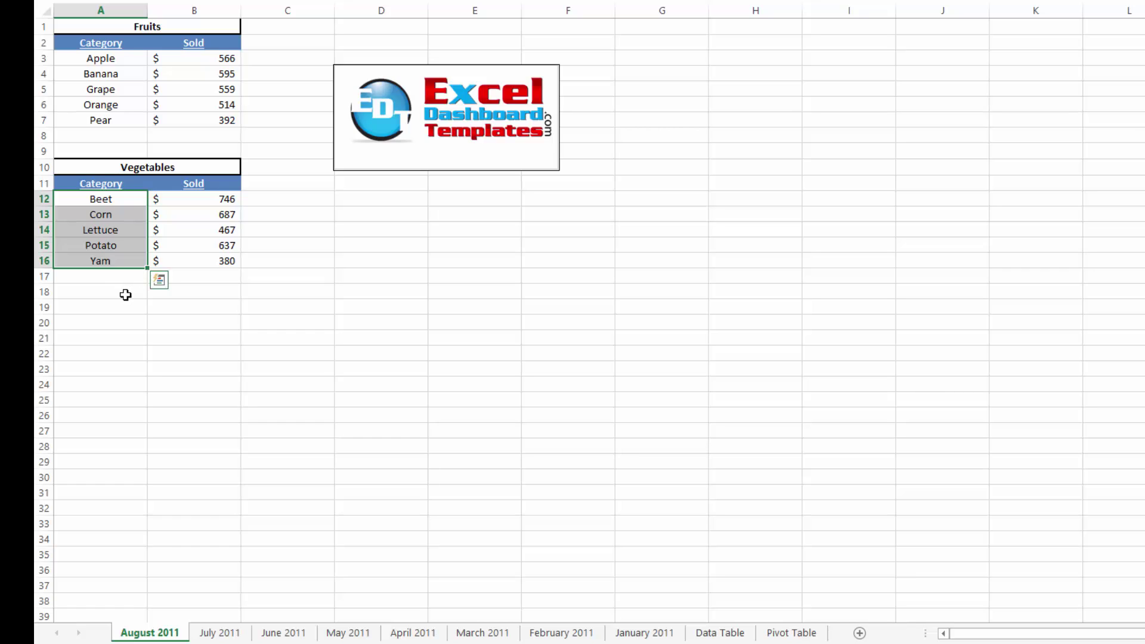
pyautogui.click(218, 306)
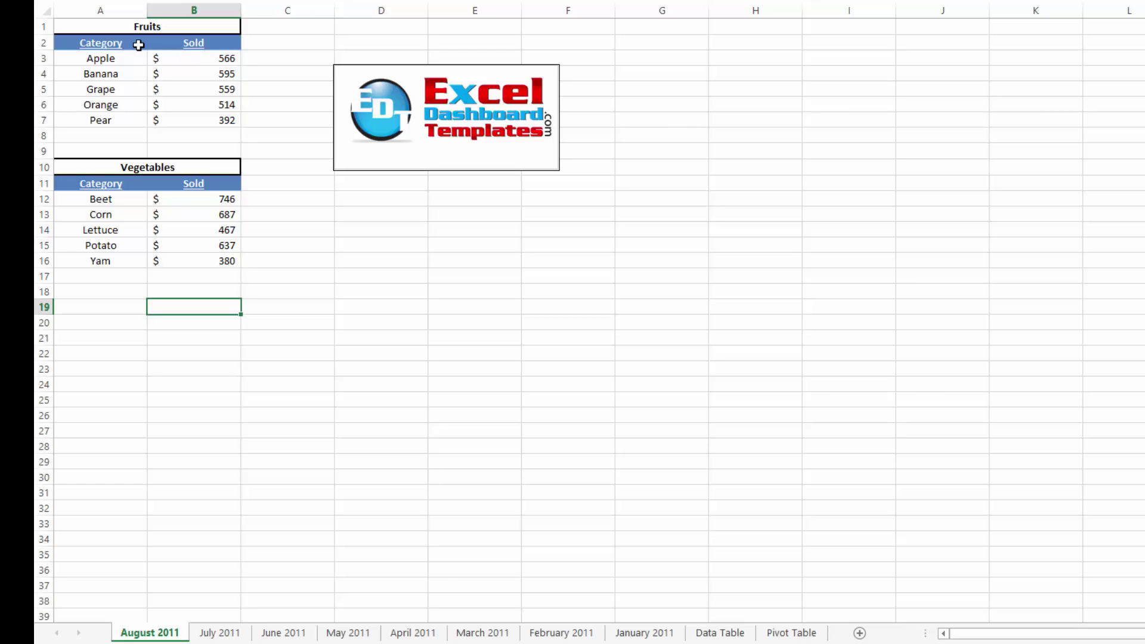
# Step: Highlight the Fruits table and its rows Apple through Pear, then go to the Data Table sheet
pyautogui.moveTo(138, 45); pyautogui.dragTo(180, 119)
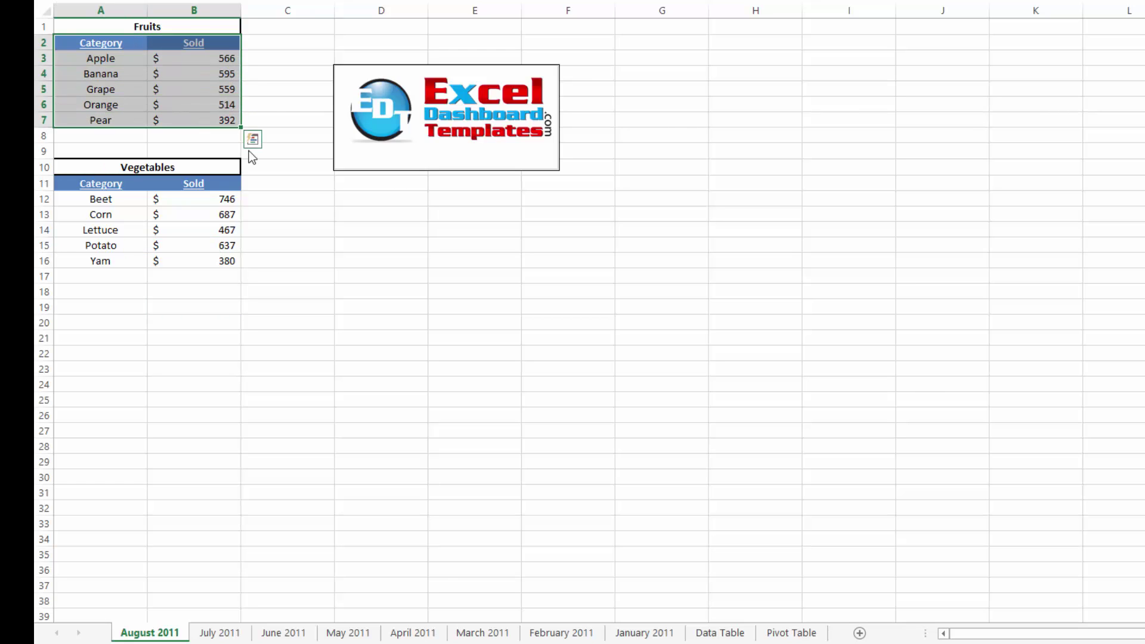
pyautogui.click(302, 217)
pyautogui.moveTo(114, 58); pyautogui.dragTo(200, 120)
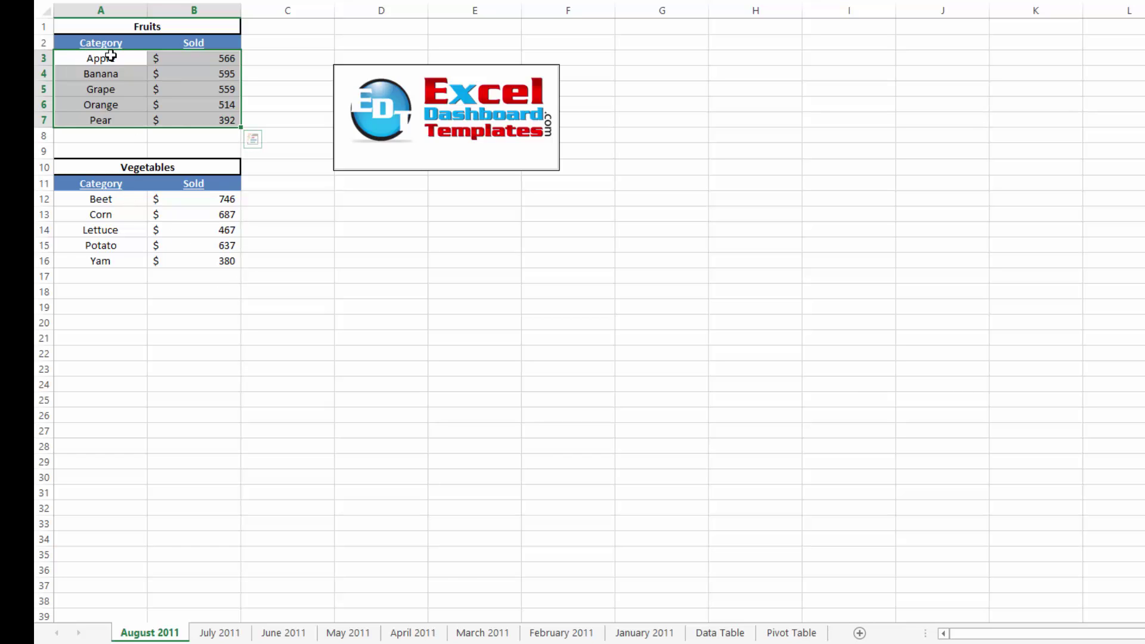
pyautogui.moveTo(134, 59); pyautogui.dragTo(192, 116)
pyautogui.click(715, 633)
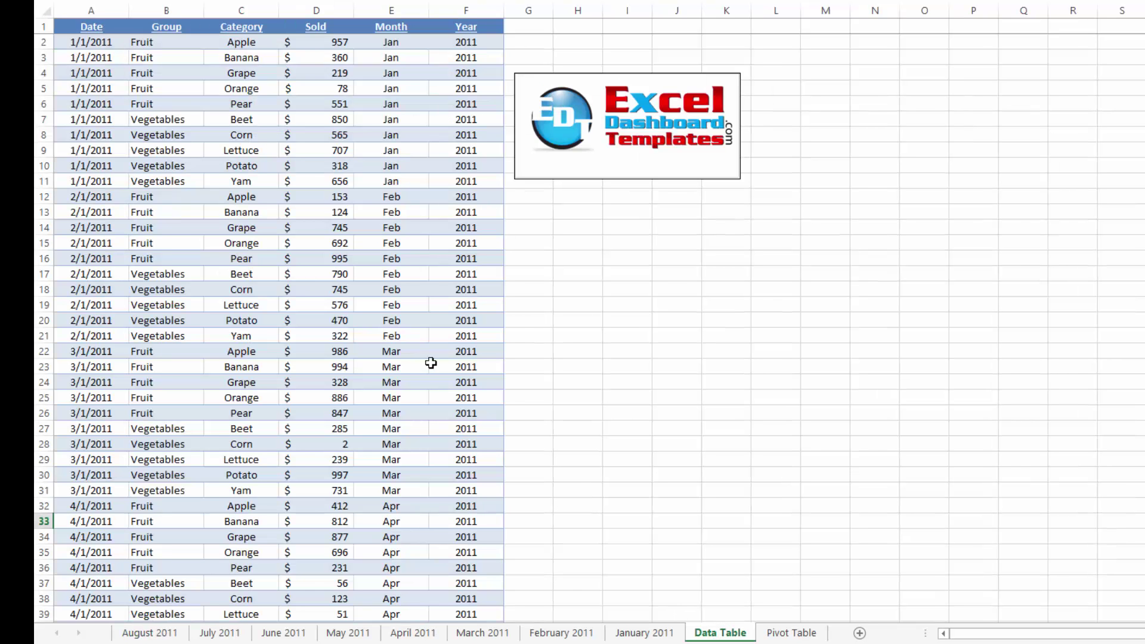
# Step: Highlight the first January records from Date to Sold
pyautogui.click(517, 317)
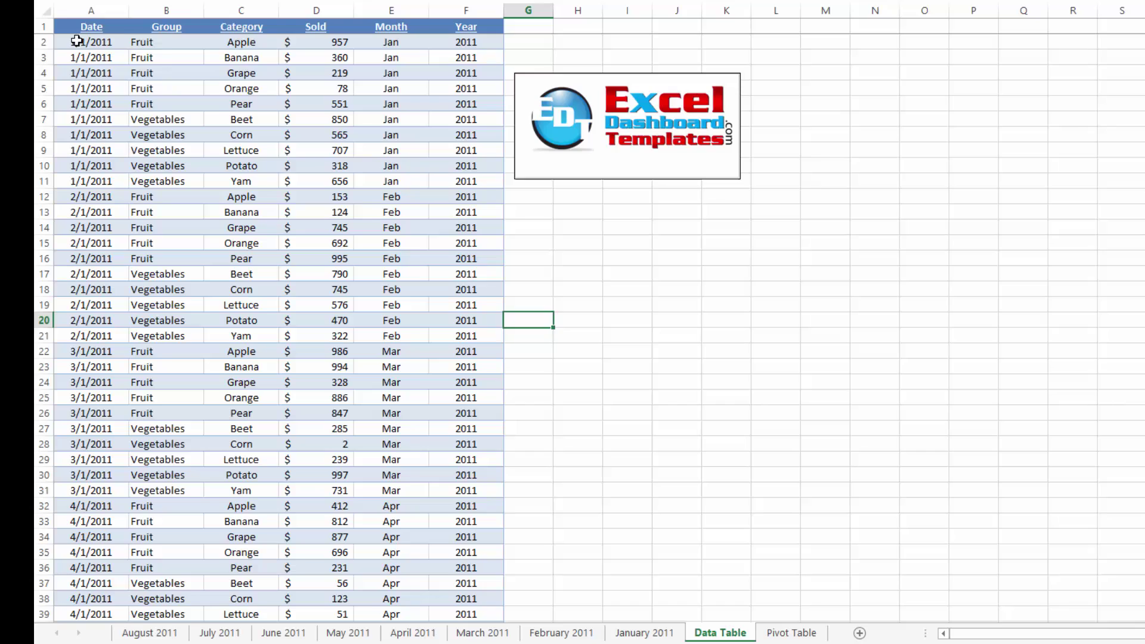
pyautogui.moveTo(84, 43); pyautogui.dragTo(346, 192)
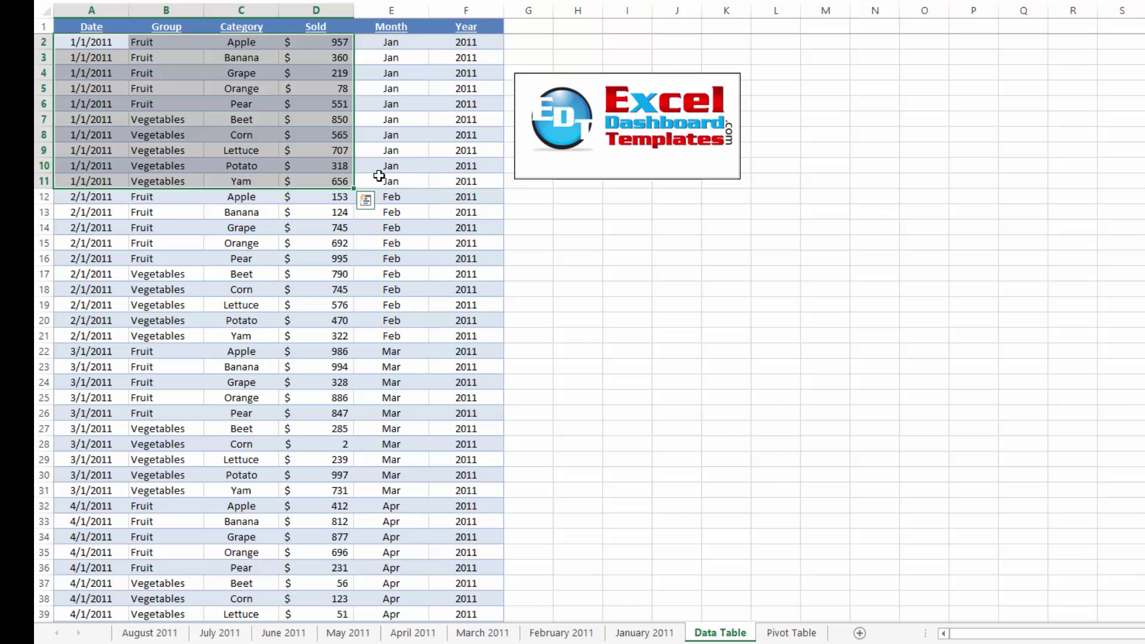
pyautogui.moveTo(114, 26); pyautogui.dragTo(341, 182)
pyautogui.click(236, 228)
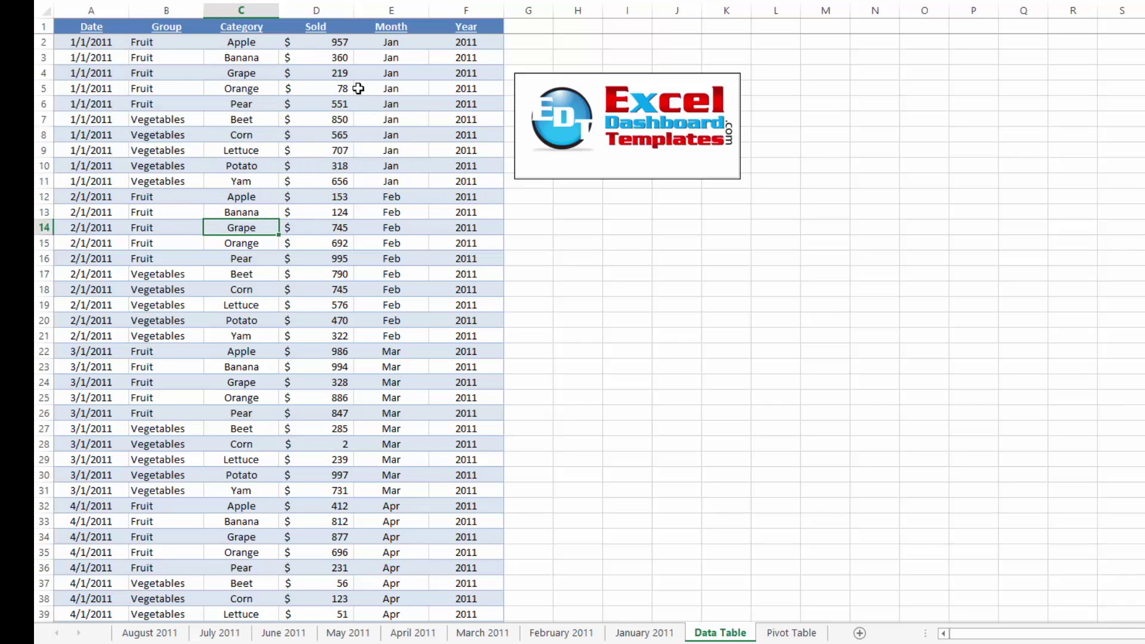
# Step: Point out the first record's Date, Group, Category, Sold, Month and Year values
pyautogui.click(117, 42)
pyautogui.click(162, 43)
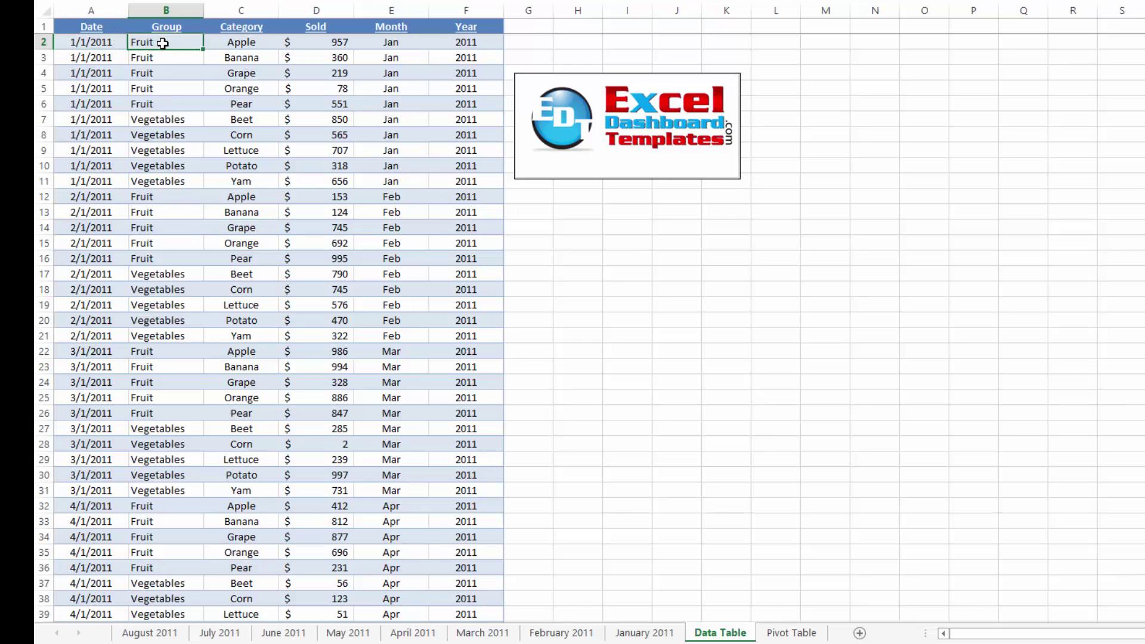
pyautogui.click(216, 43)
pyautogui.click(316, 43)
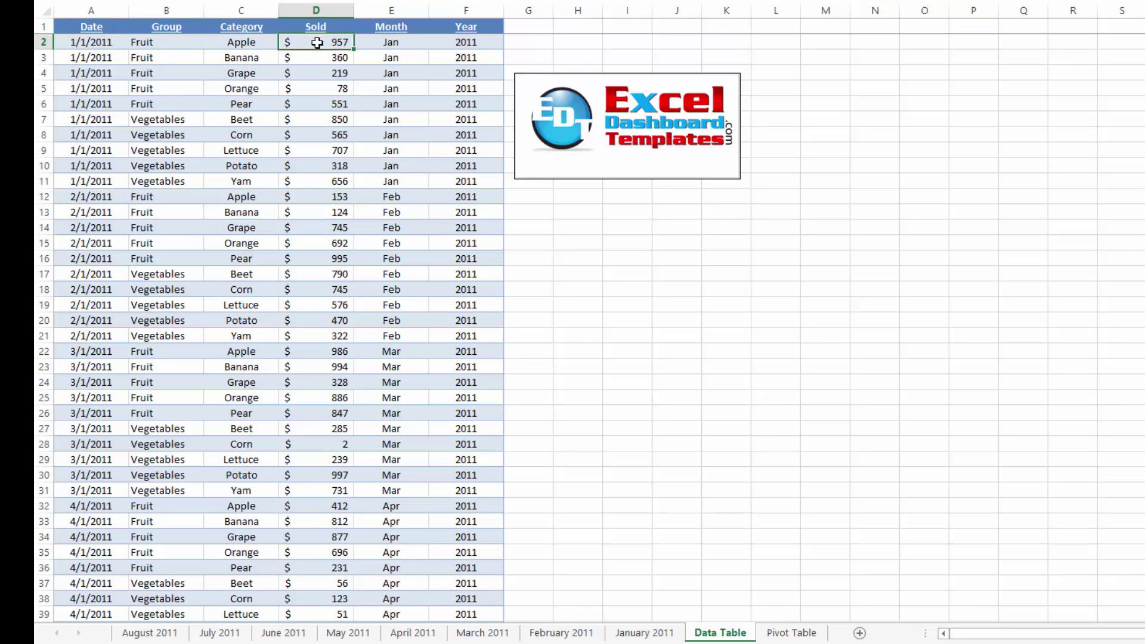
pyautogui.click(409, 42)
pyautogui.click(444, 41)
pyautogui.click(414, 46)
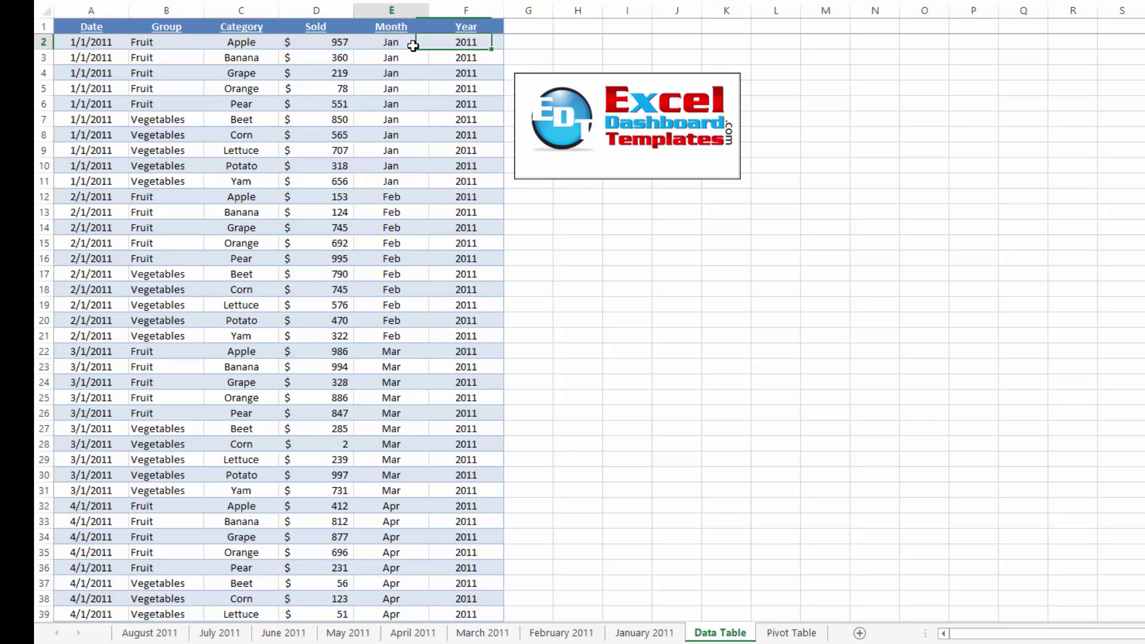
pyautogui.click(443, 45)
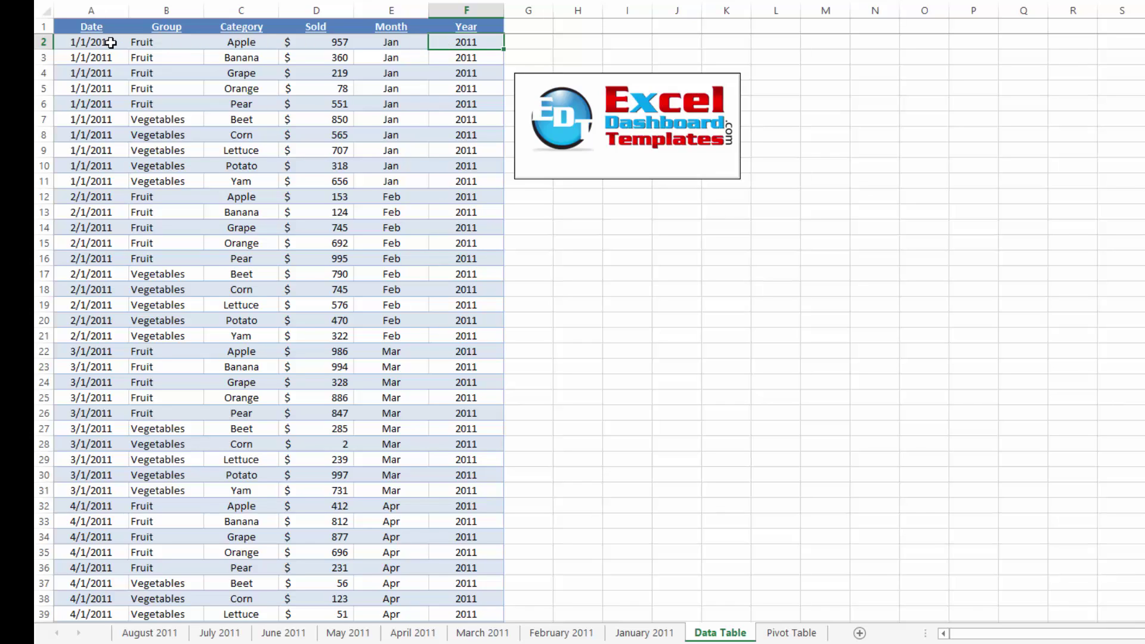
# Step: Highlight the headers with the first fifteen records, then a larger block across all six columns
pyautogui.moveTo(120, 27); pyautogui.dragTo(458, 252)
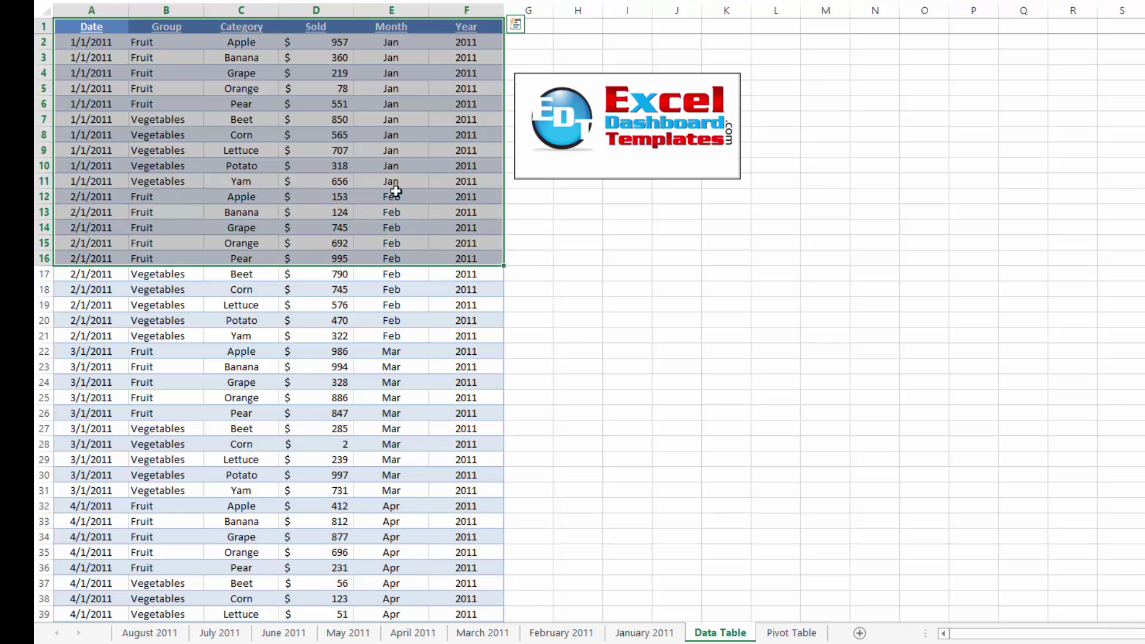
pyautogui.click(178, 165)
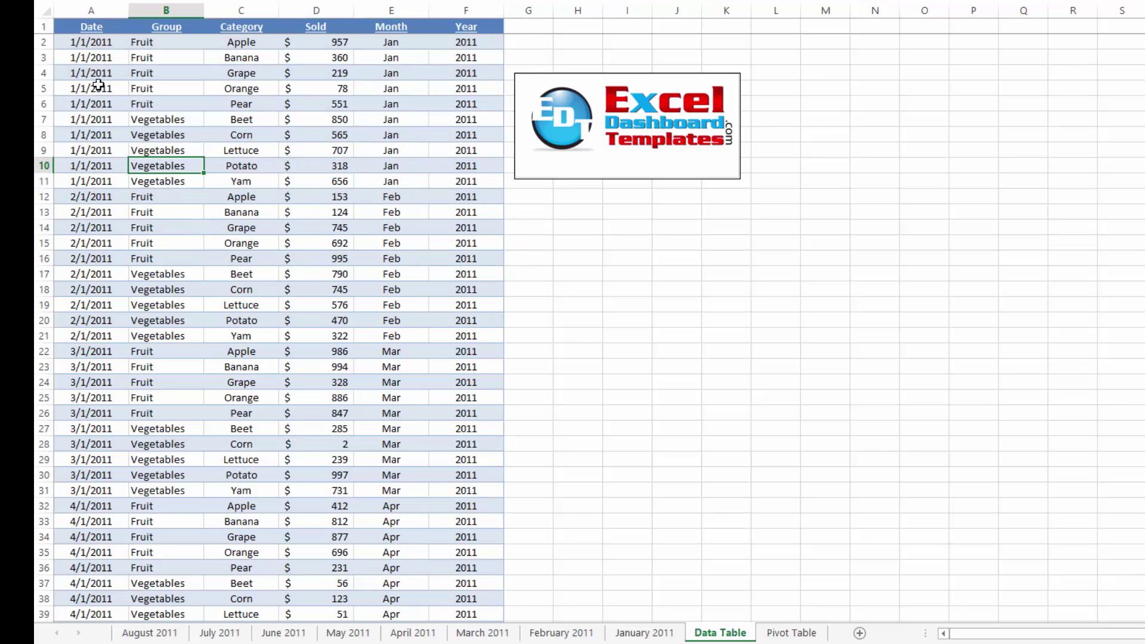
pyautogui.moveTo(110, 45); pyautogui.dragTo(459, 505)
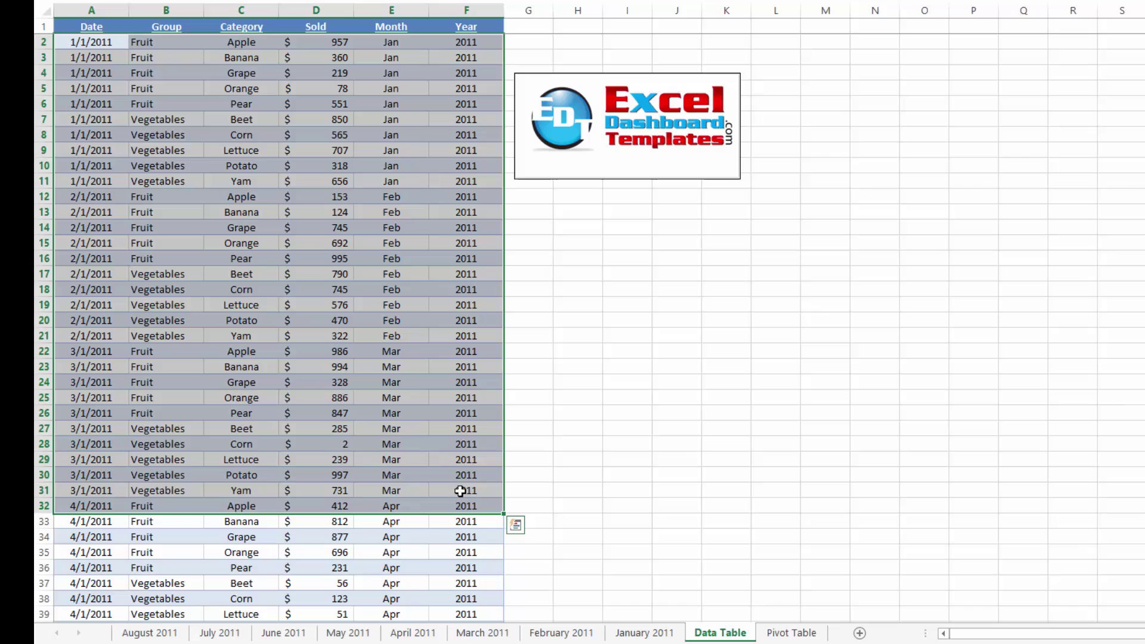
pyautogui.click(584, 357)
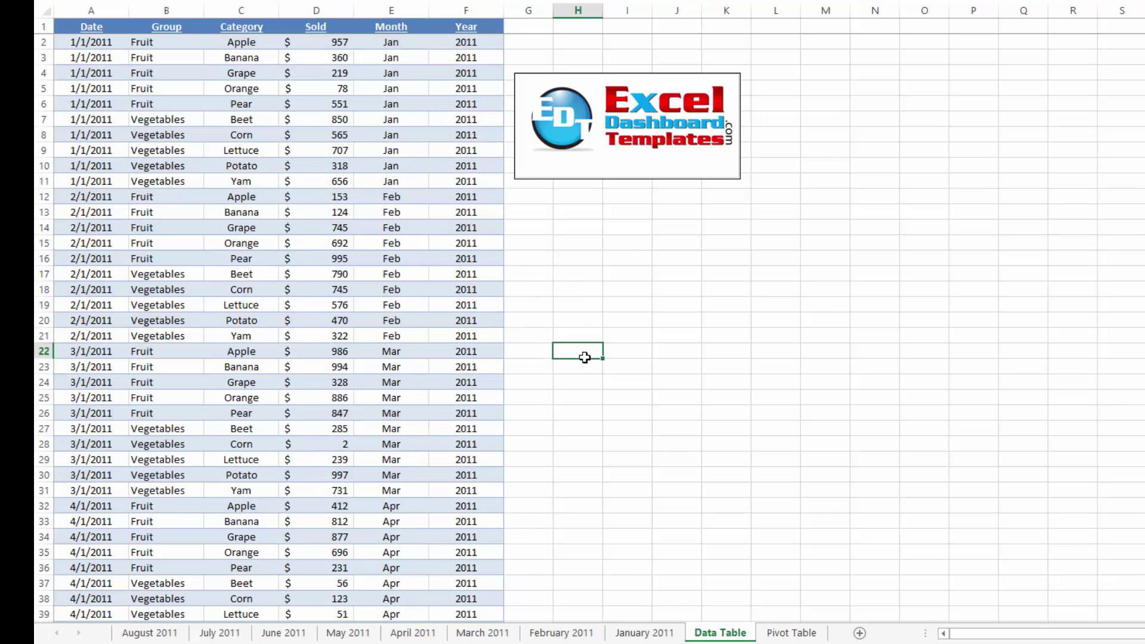
pyautogui.click(562, 202)
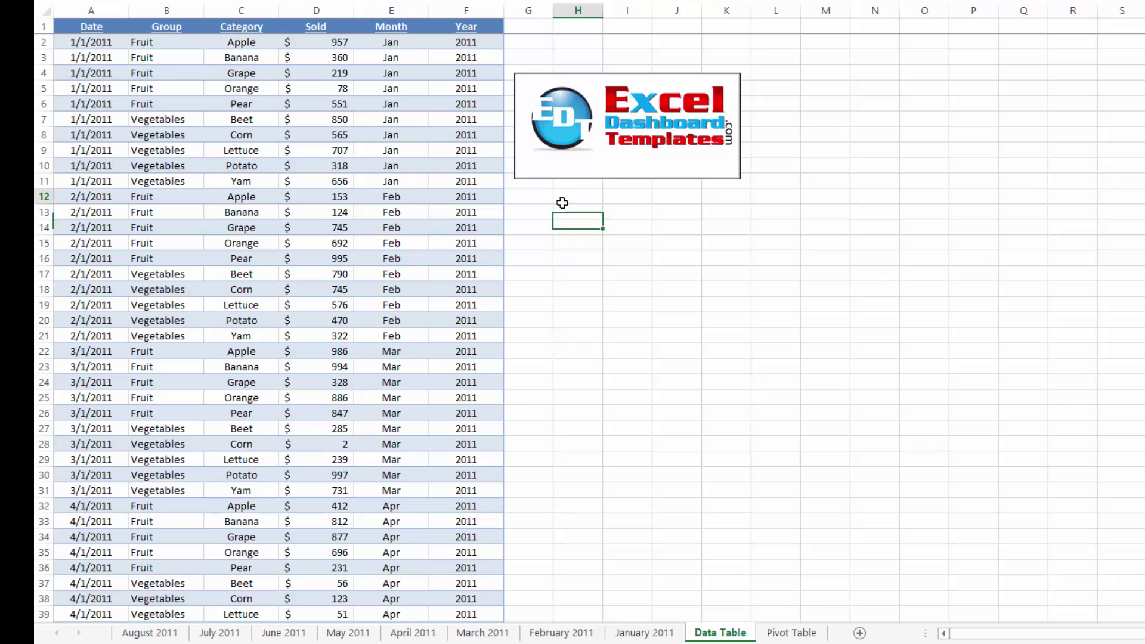
pyautogui.click(537, 41)
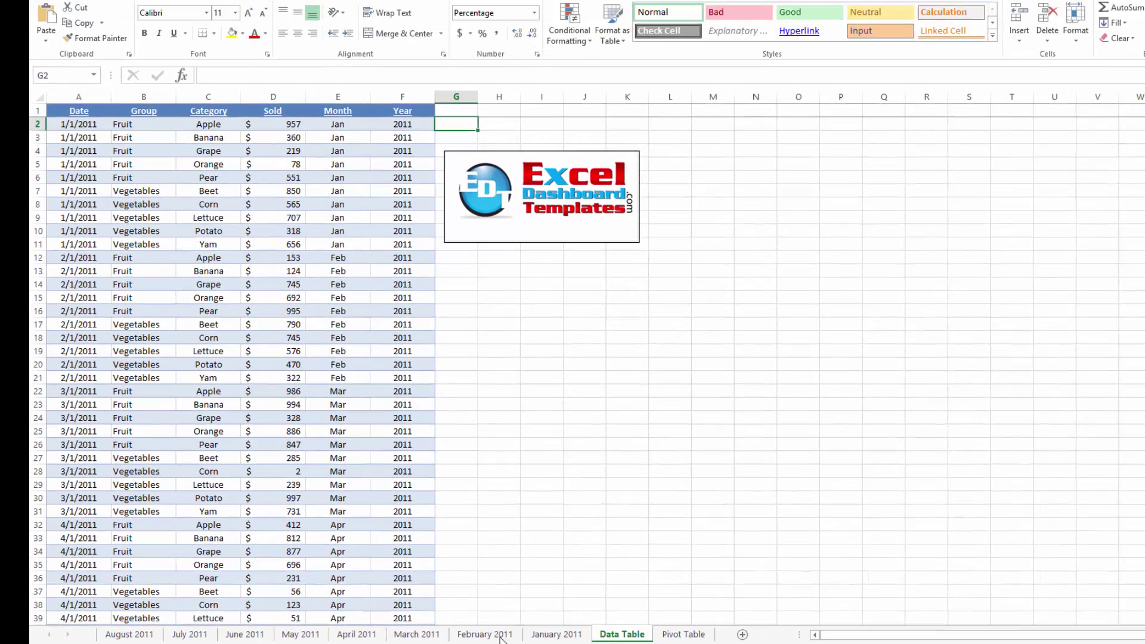
# Step: On the Pivot Table sheet, filter the slicers to 2011, January and Apple
pyautogui.click(683, 634)
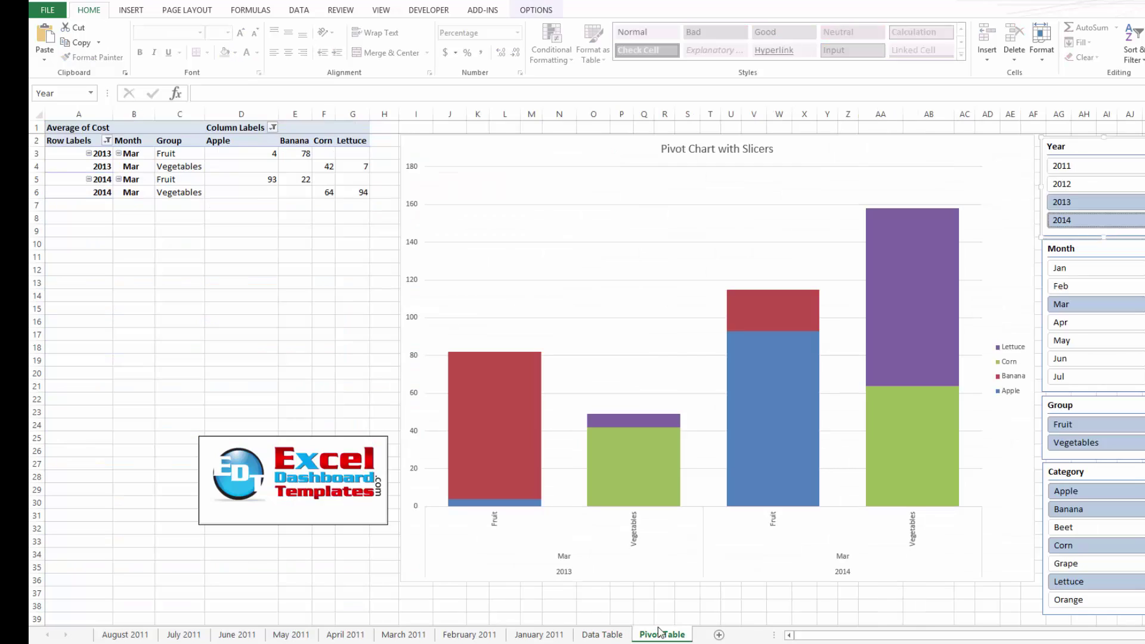
pyautogui.click(311, 362)
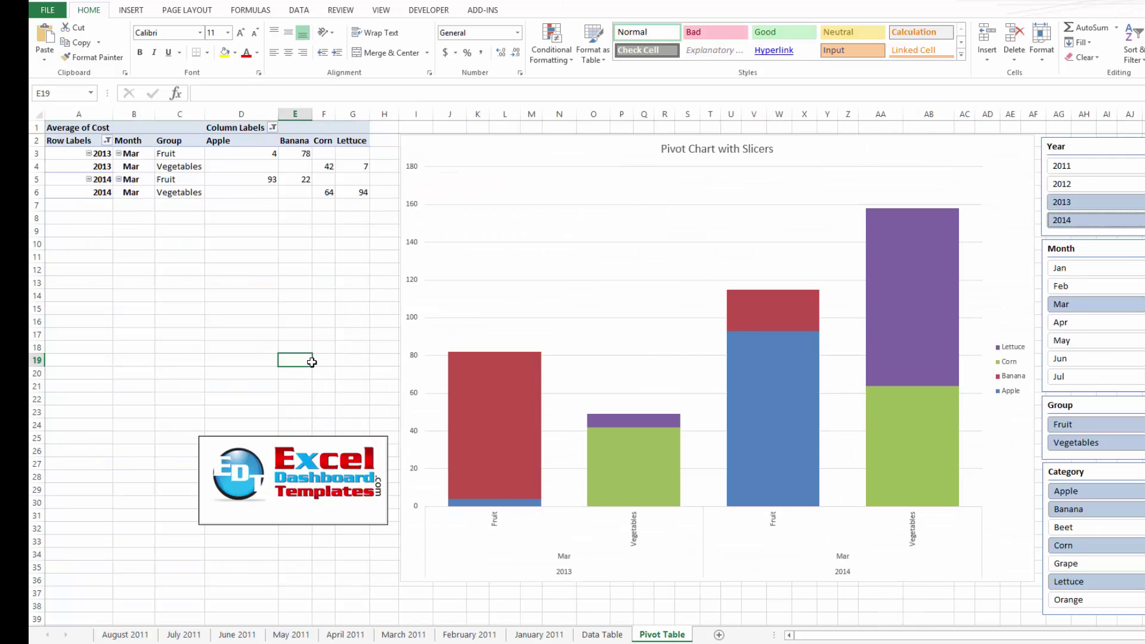
pyautogui.click(1059, 167)
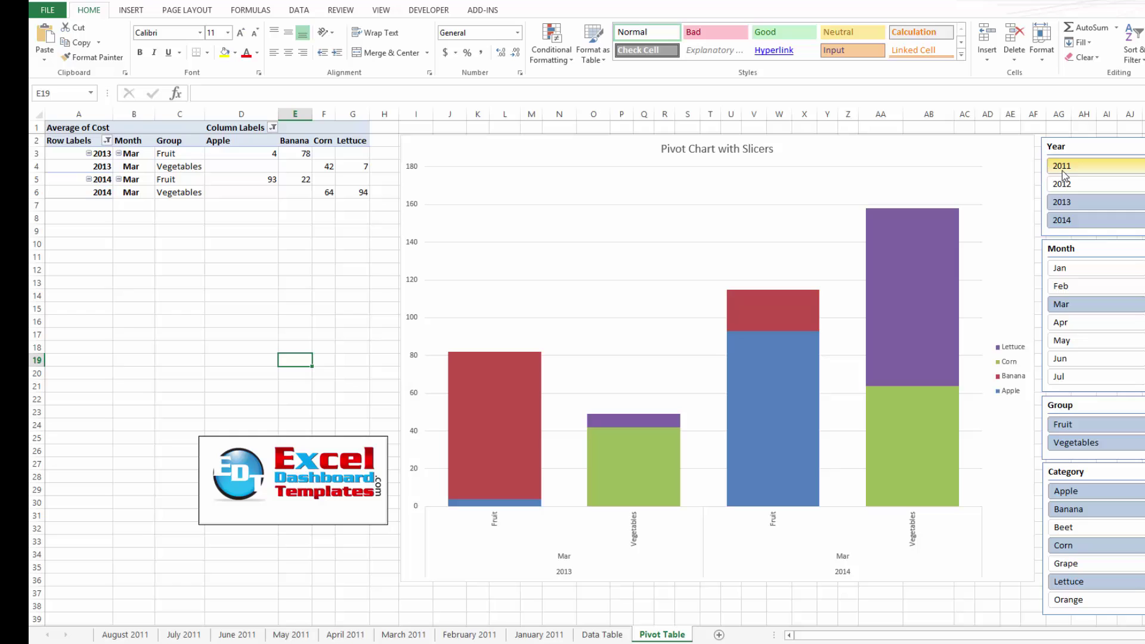
pyautogui.click(1079, 269)
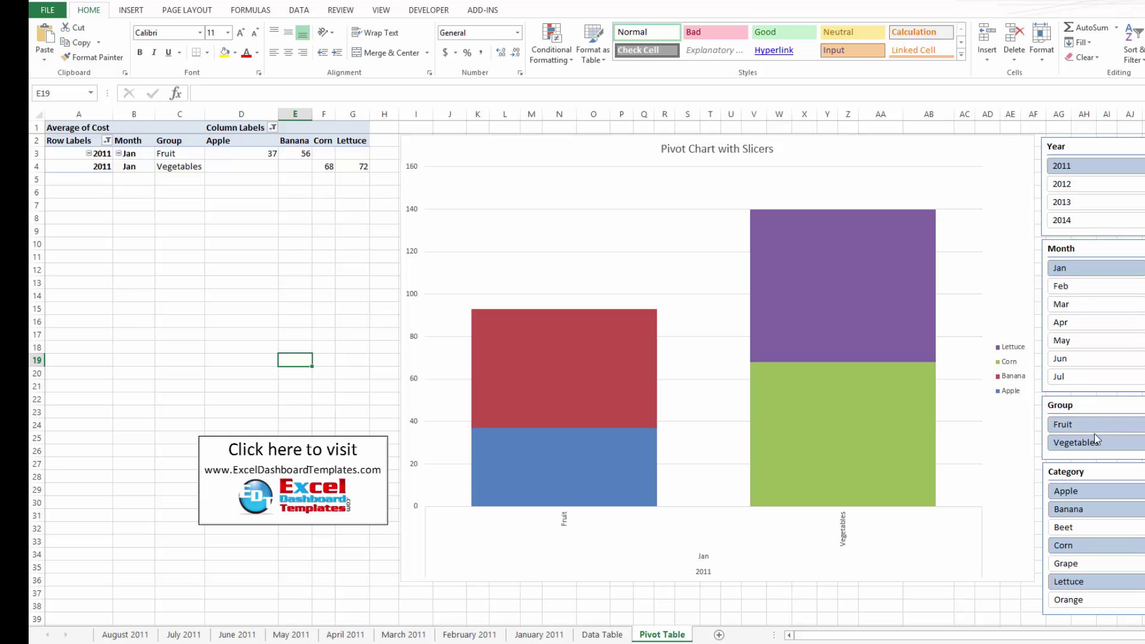
pyautogui.click(1088, 491)
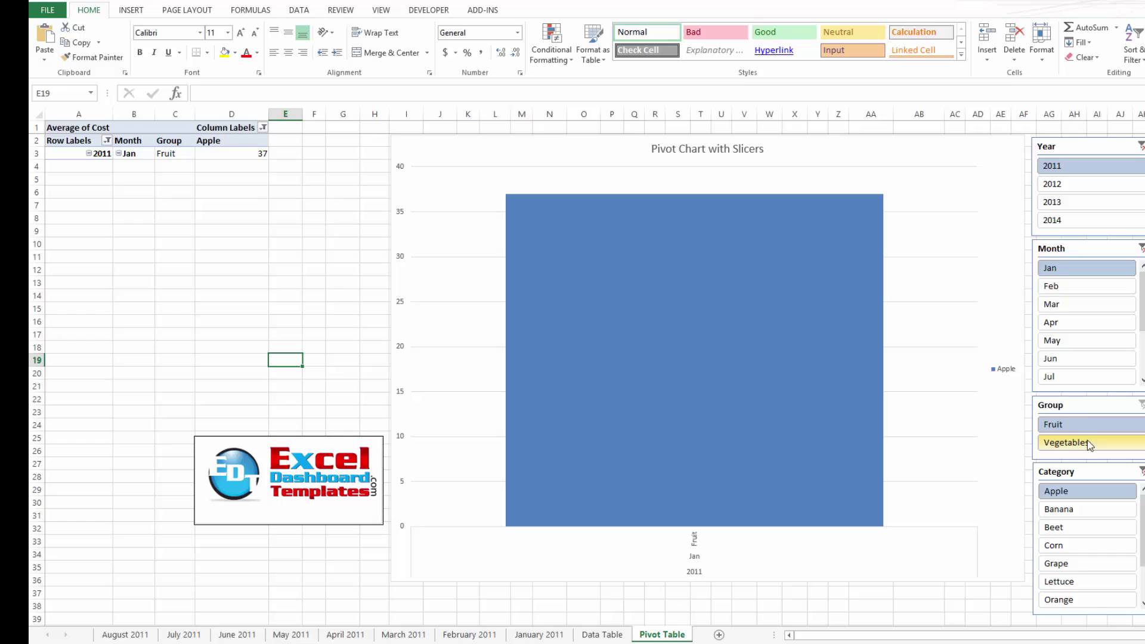
# Step: Widen the slicers to Feb–May, 2011 and 2014, Apple, Banana, Beet and Corn, then view January 2011
pyautogui.click(1101, 287)
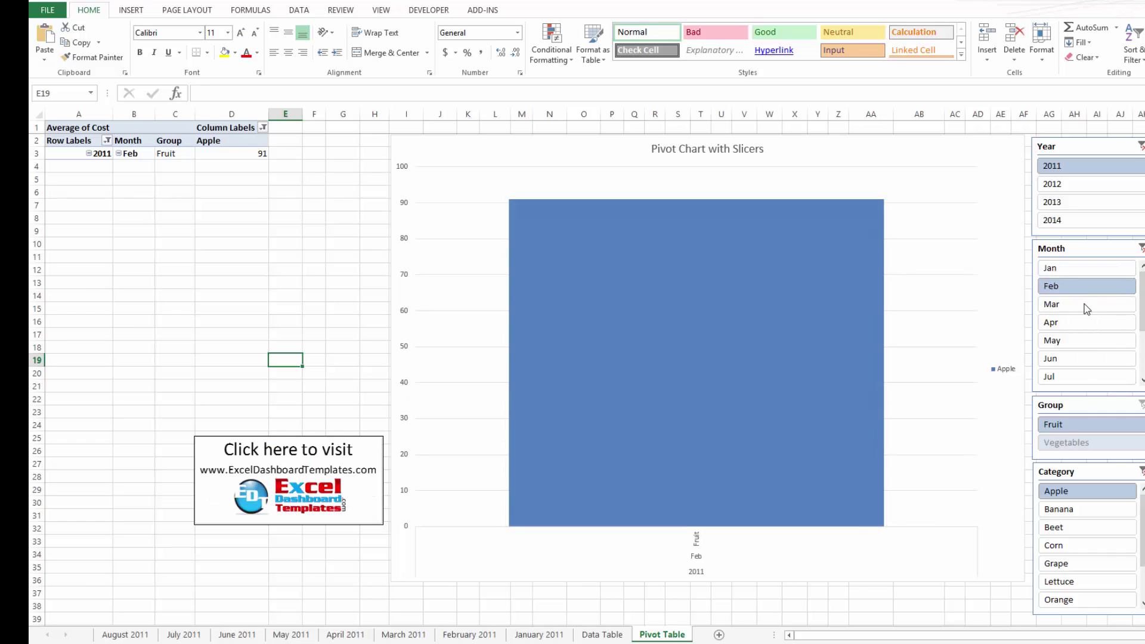
pyautogui.keyDown('ctrl'); pyautogui.click(1086, 308); pyautogui.keyUp('ctrl')
pyautogui.keyDown('shift'); pyautogui.click(1085, 345); pyautogui.keyUp('shift')
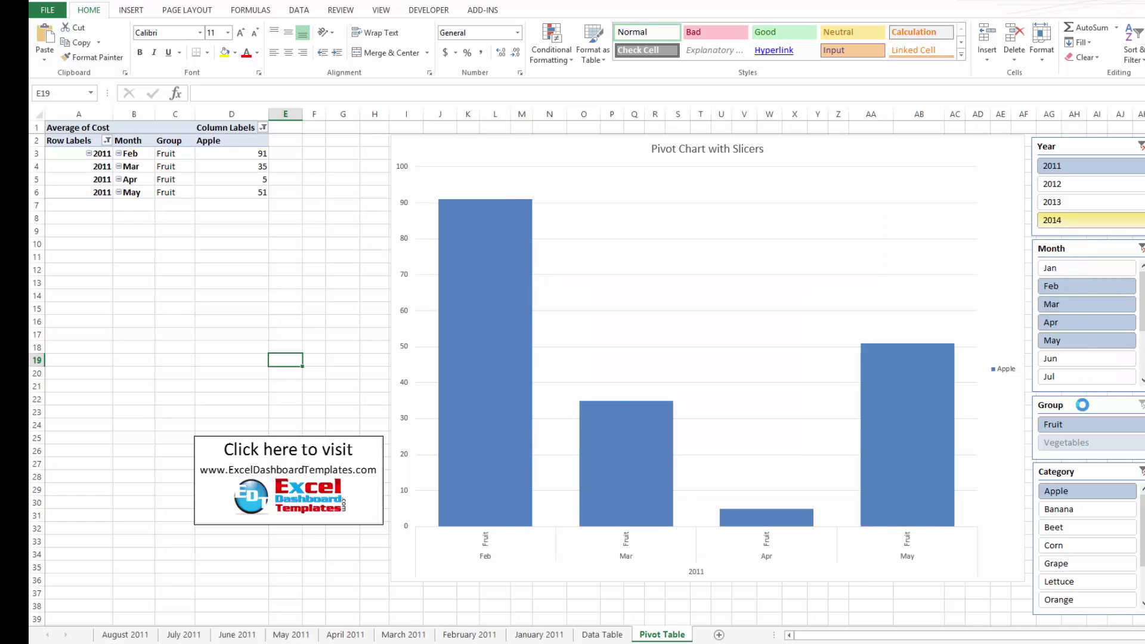
pyautogui.keyDown('ctrl'); pyautogui.click(1073, 220); pyautogui.keyUp('ctrl')
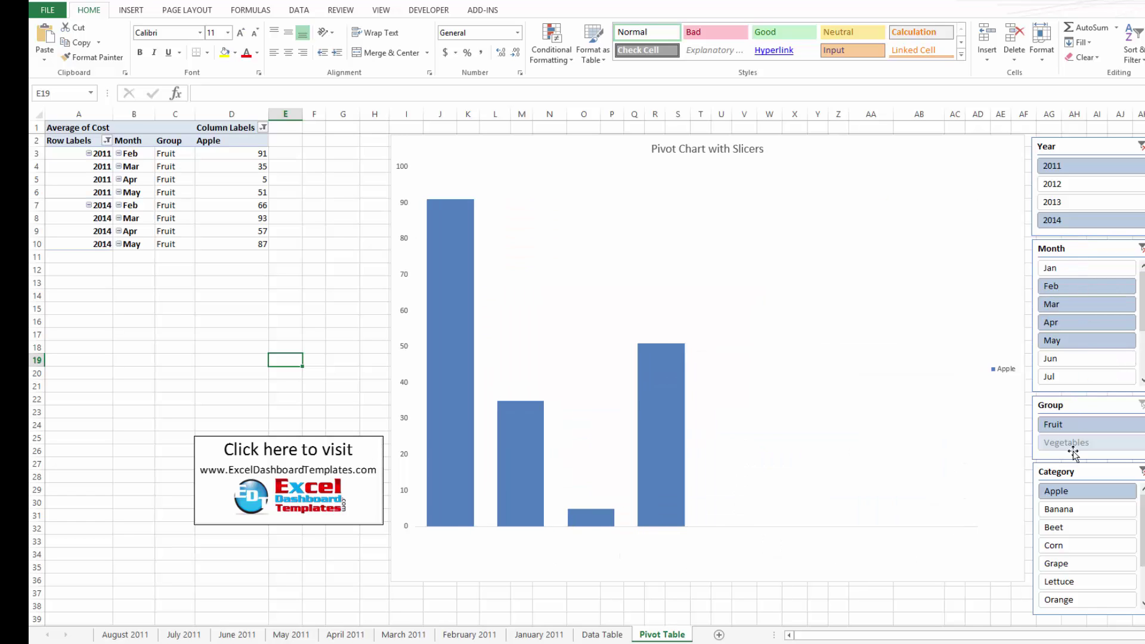
pyautogui.keyDown('ctrl'); pyautogui.click(1071, 512); pyautogui.keyUp('ctrl')
pyautogui.keyDown('ctrl'); pyautogui.click(1073, 527); pyautogui.keyUp('ctrl')
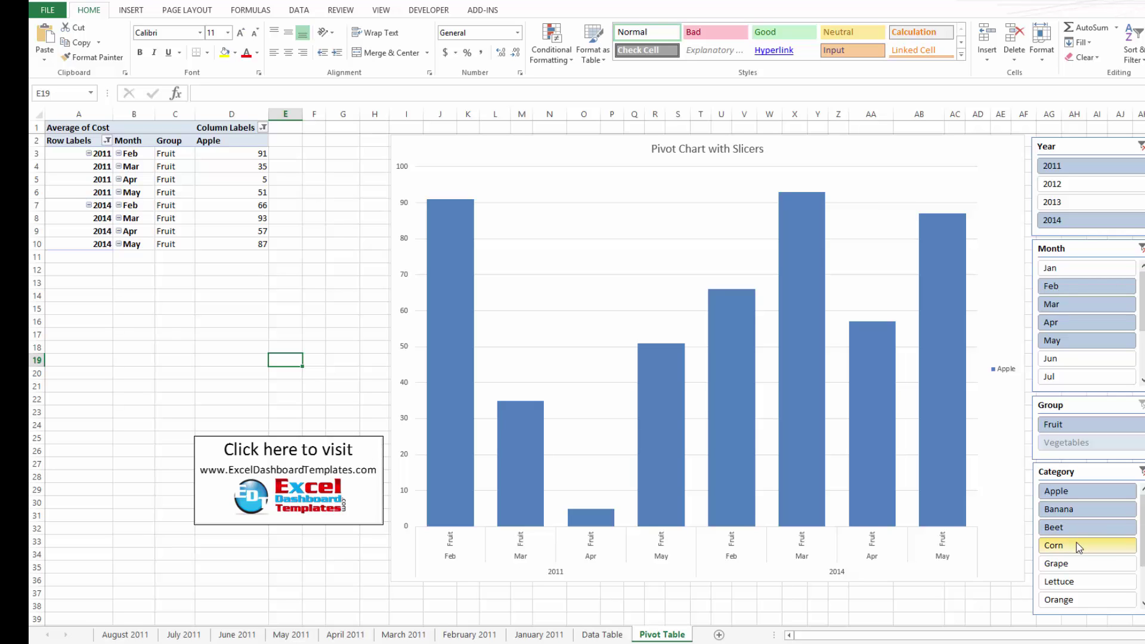
pyautogui.keyDown('ctrl'); pyautogui.click(1076, 546); pyautogui.keyUp('ctrl')
pyautogui.click(538, 634)
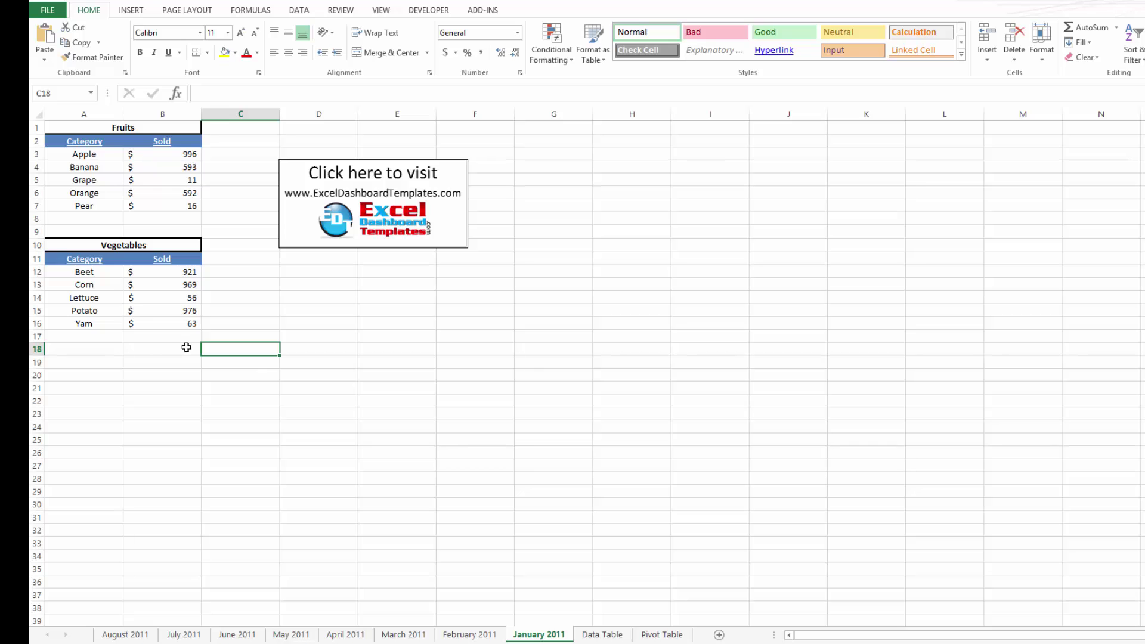
pyautogui.moveTo(186, 348); pyautogui.dragTo(93, 109)
# Step: Highlight the January 2011 Fruits and Vegetables tables again
pyautogui.click(238, 270)
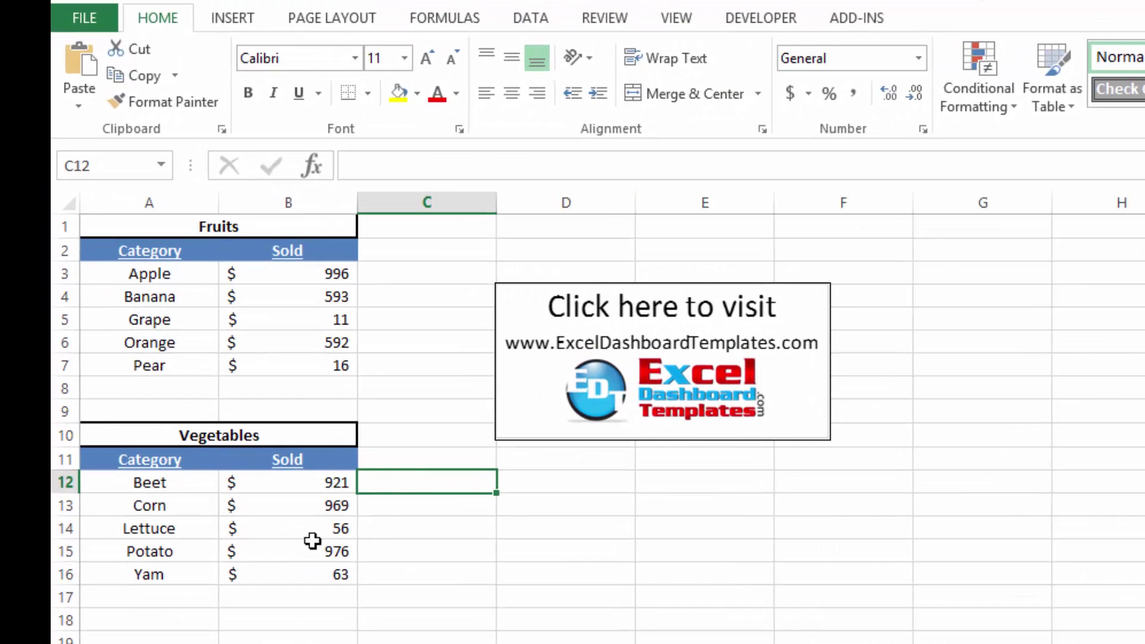
pyautogui.moveTo(313, 572); pyautogui.dragTo(109, 229)
pyautogui.click(439, 502)
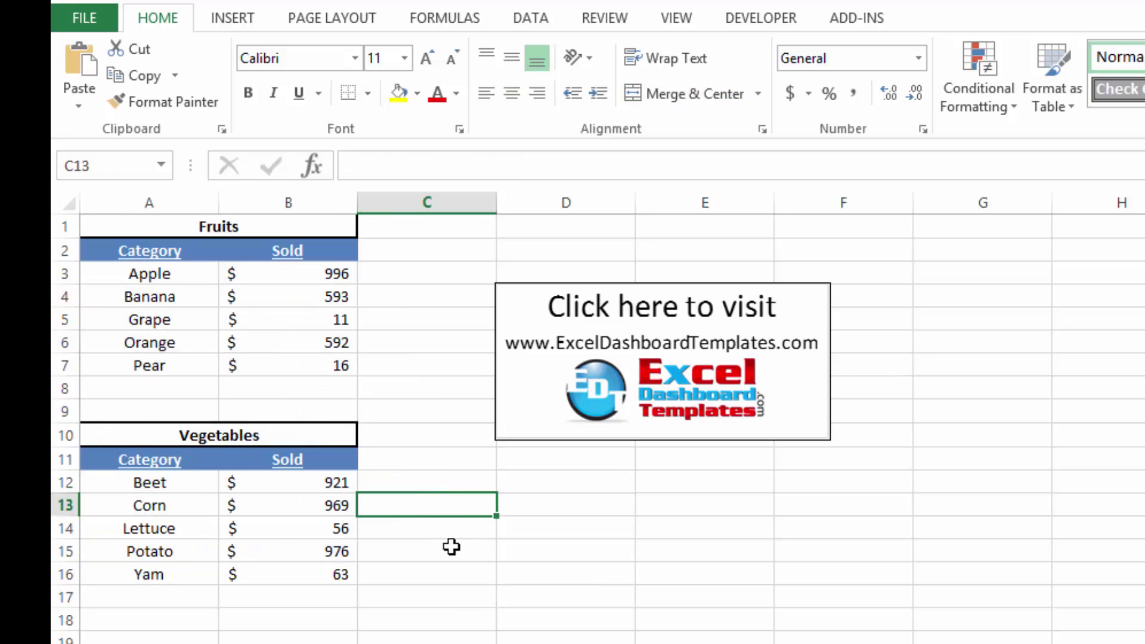
# Step: On the Data Table sheet, recalculate the random Sold values and select the data rows
pyautogui.hotkey('ctrl', 'pagedown')
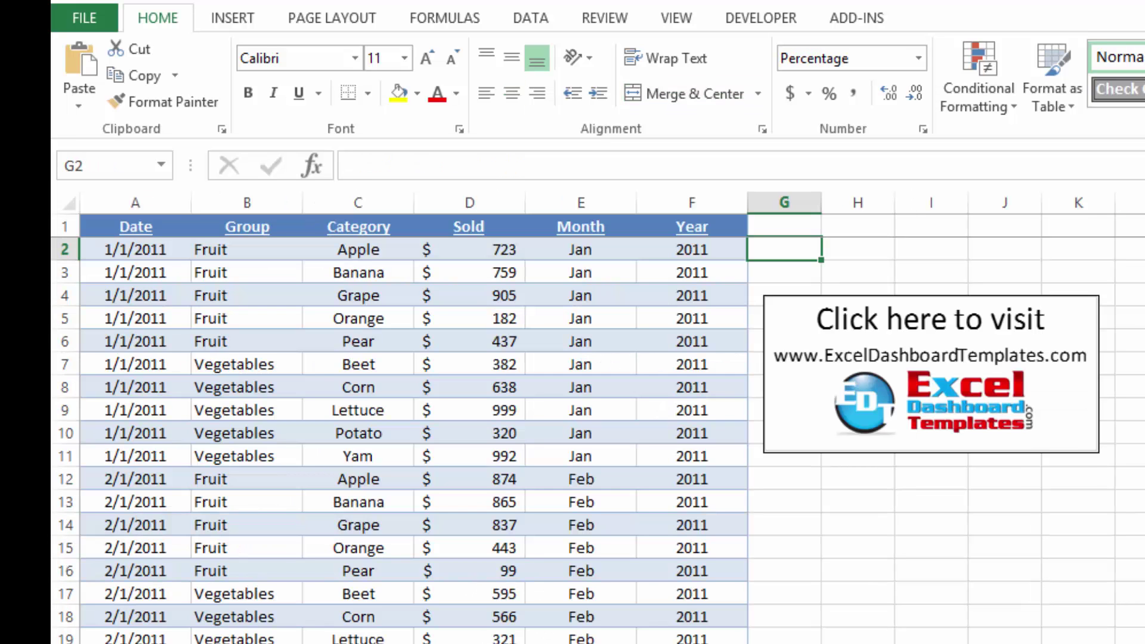
pyautogui.hotkey('ctrl', 'End')
pyautogui.press('F2')
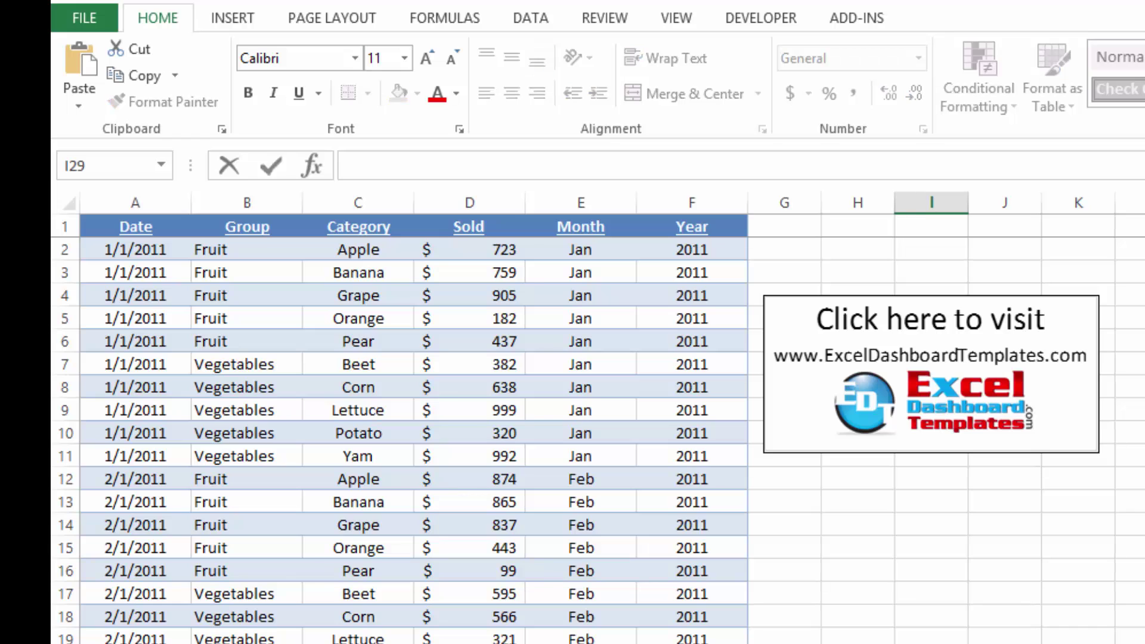
pyautogui.press('Return')
pyautogui.press('Left')
pyautogui.hotkey('ctrl', 'Up')
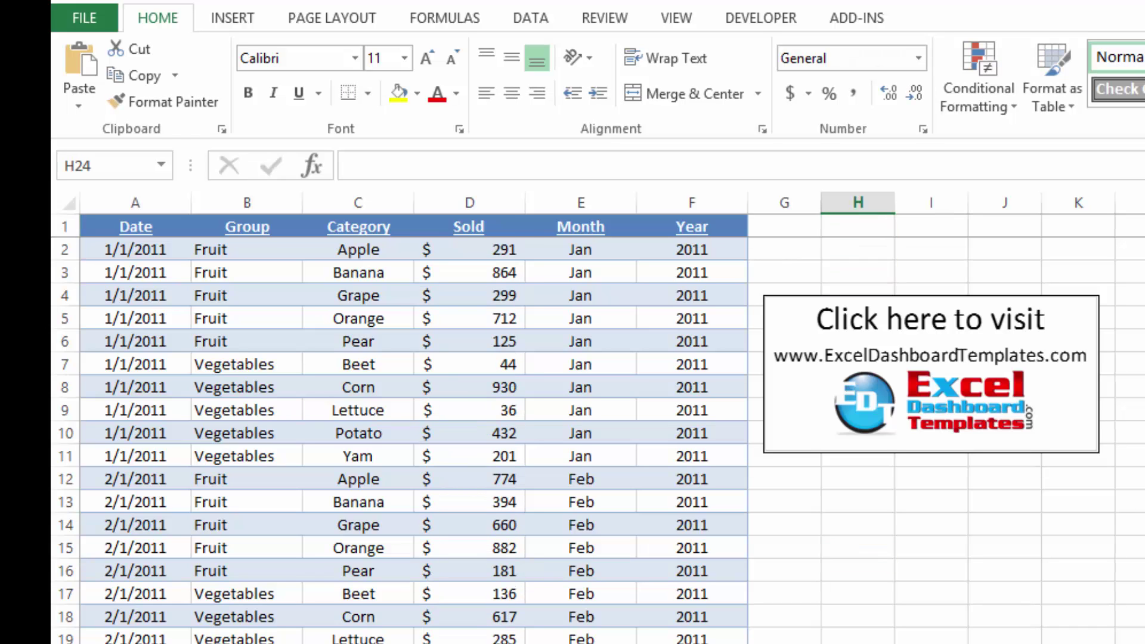
pyautogui.press('F2')
pyautogui.press('Return')
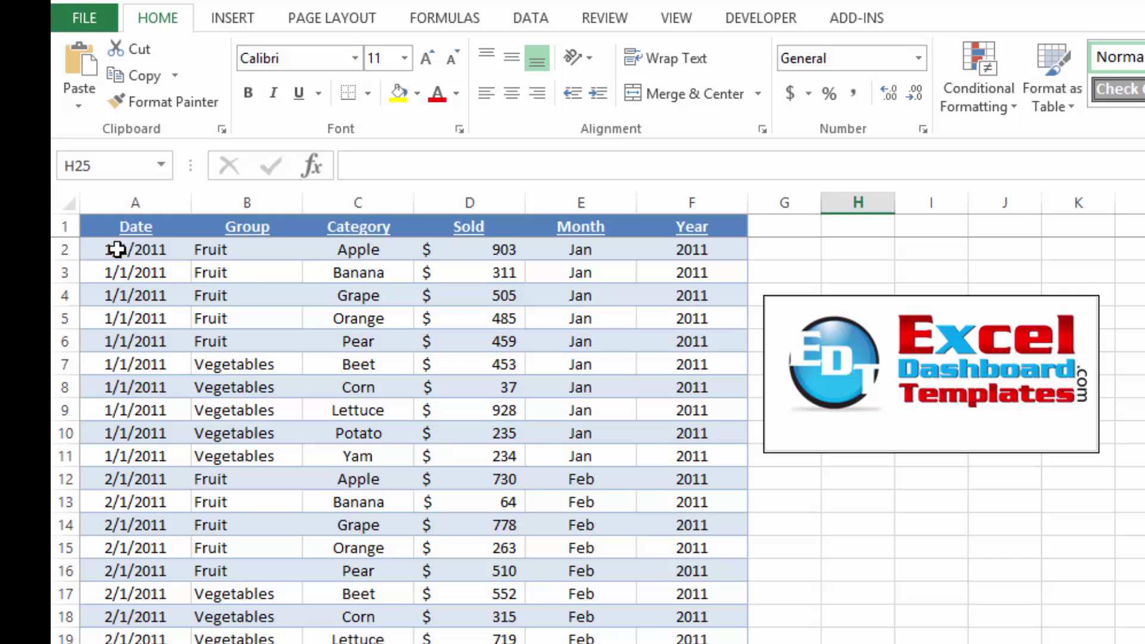
pyautogui.moveTo(117, 249); pyautogui.dragTo(669, 643)
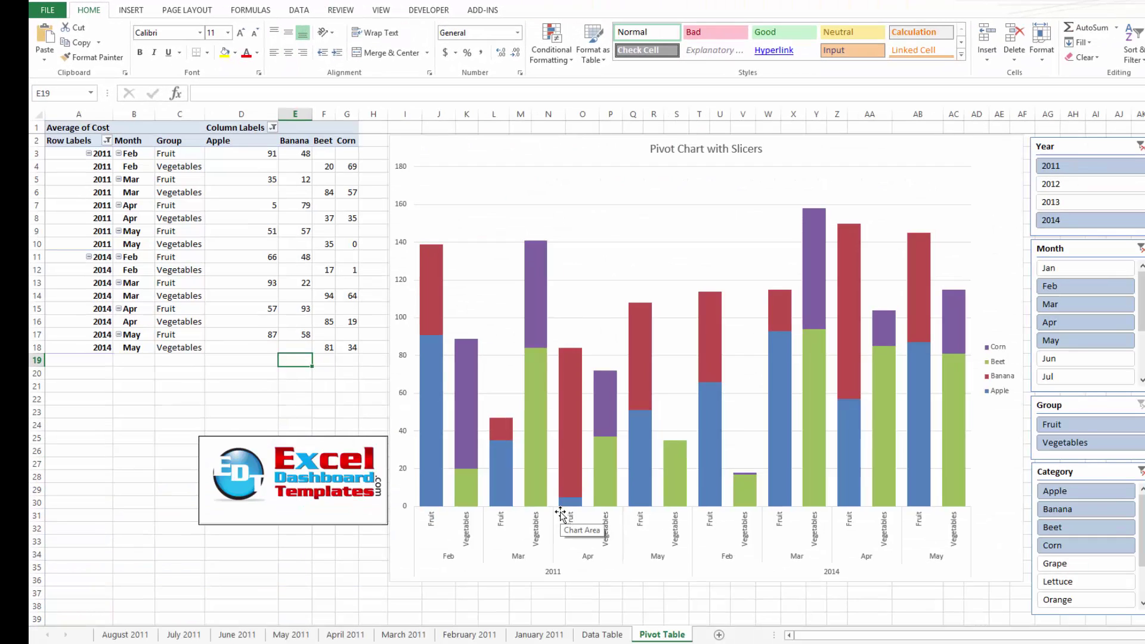
# Step: Read the stacked Apple, Banana, Beet and Corn bar values on the pivot chart
pyautogui.moveTo(541, 480)
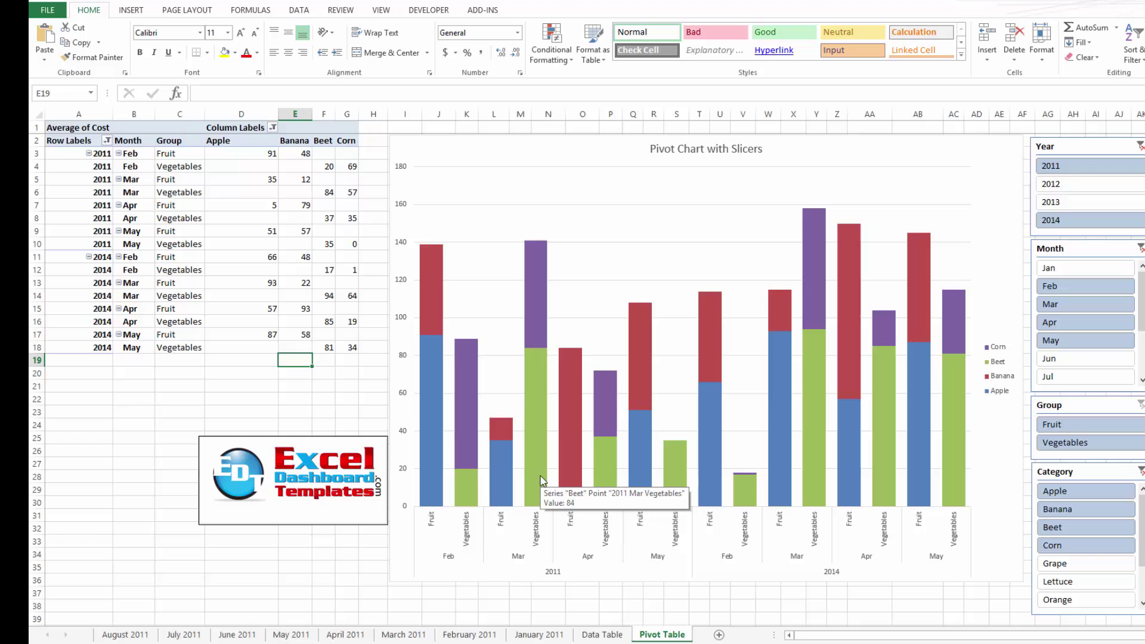